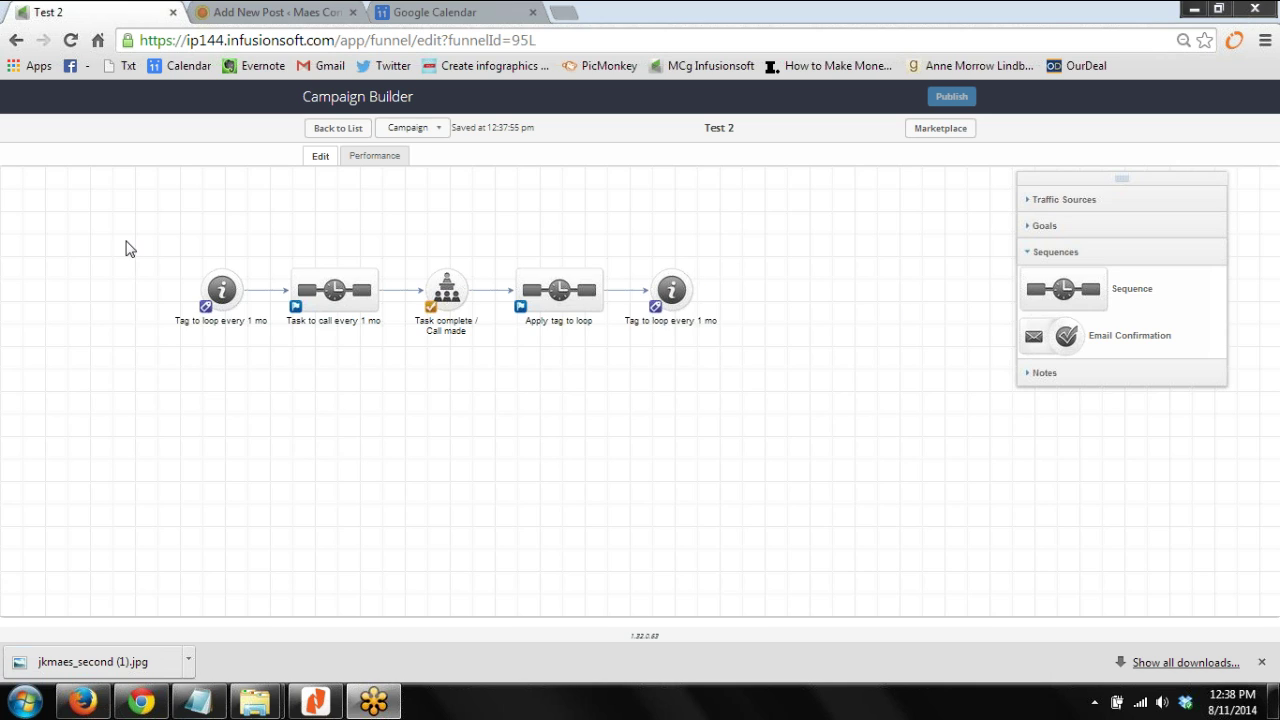
- Marquee-select all five Test 2 nodes: two loop tag goals, call sequence, task-complete goal, apply-tag sequence
drag(123, 239, 876, 396)
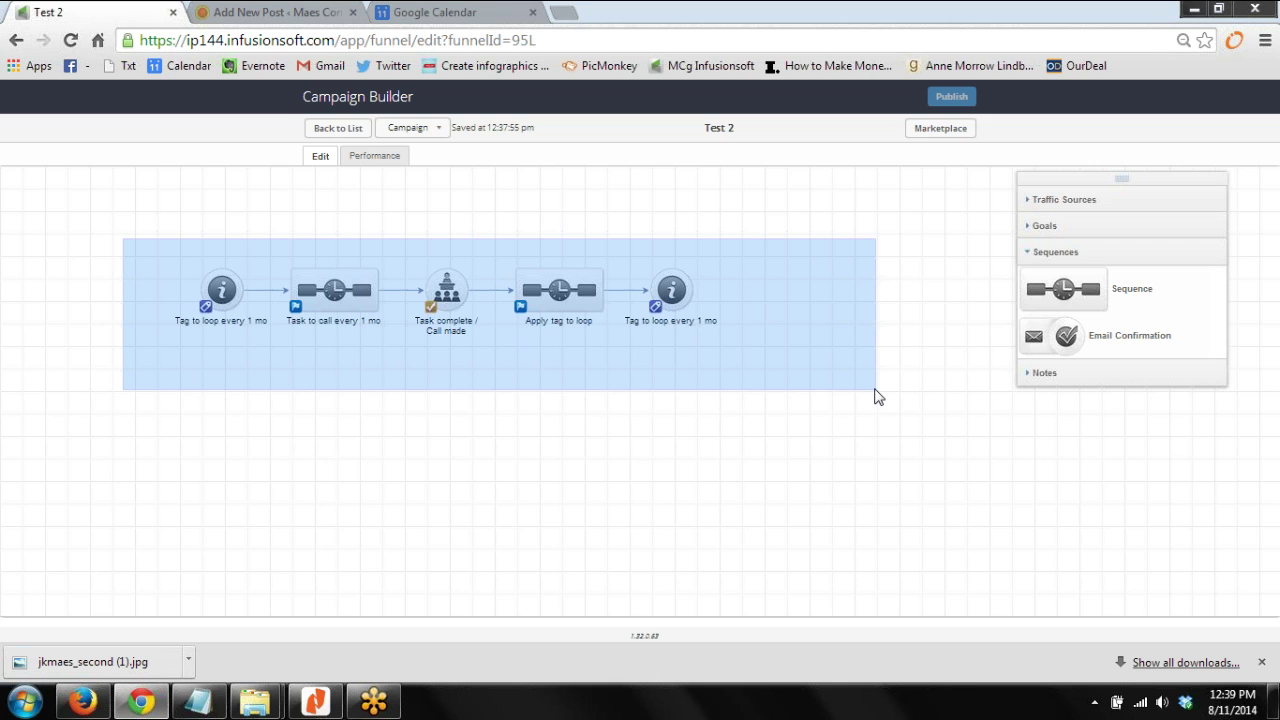
drag(876, 397, 875, 395)
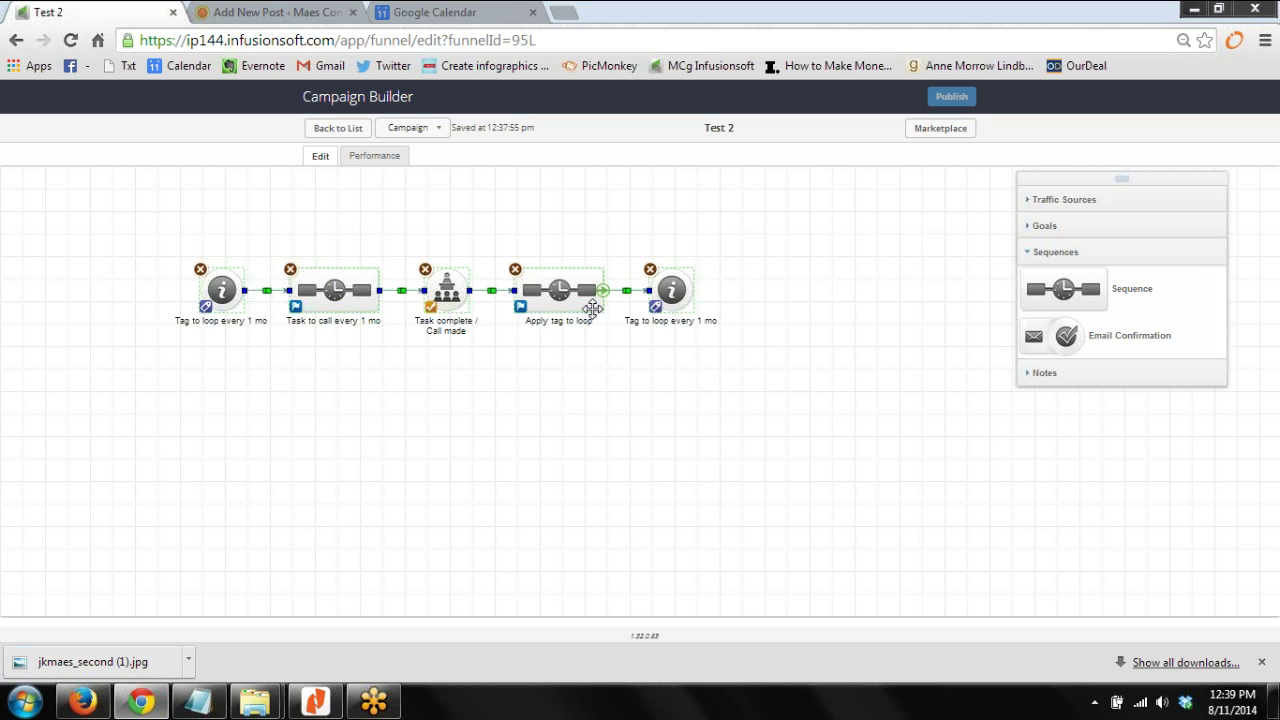
click(633, 367)
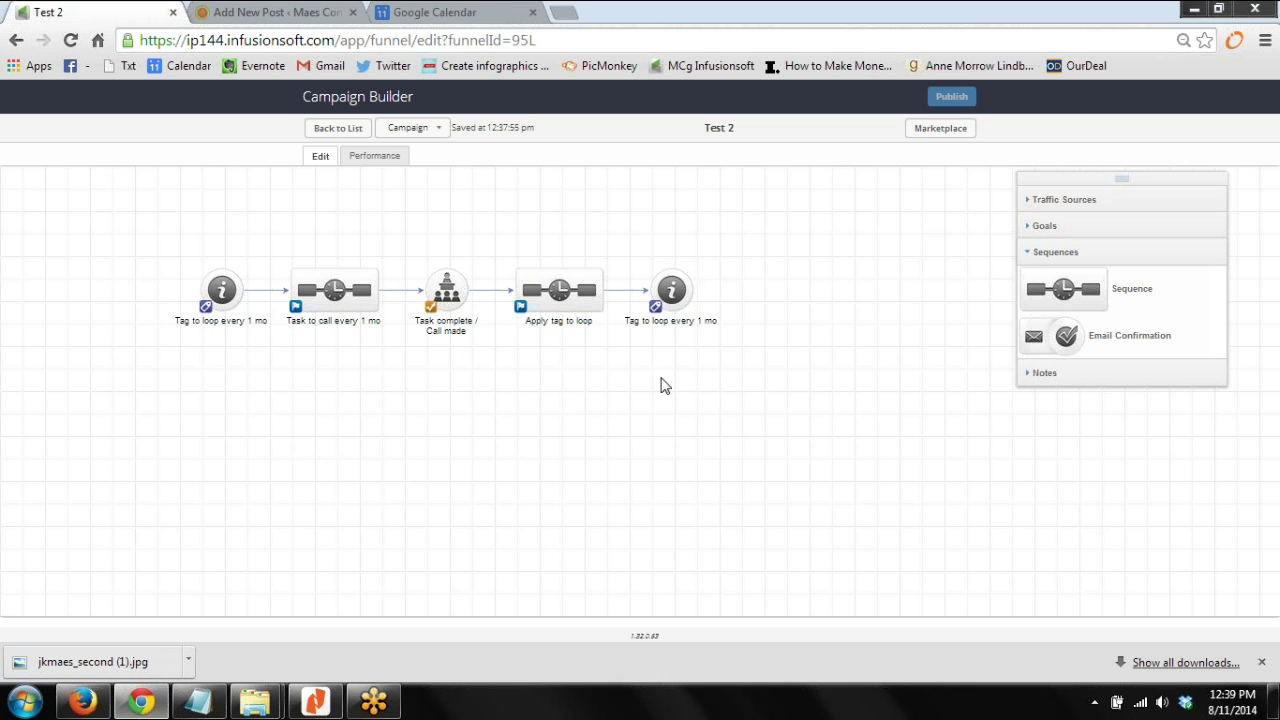
click(1070, 235)
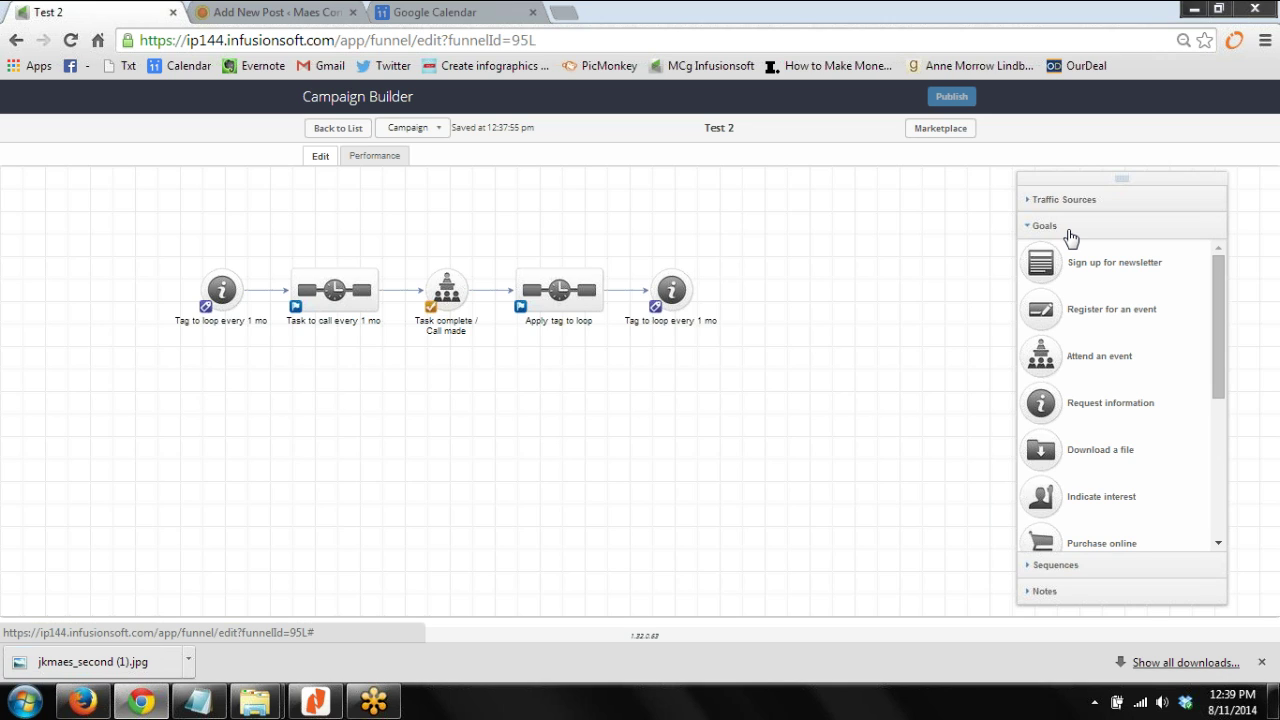
click(1040, 566)
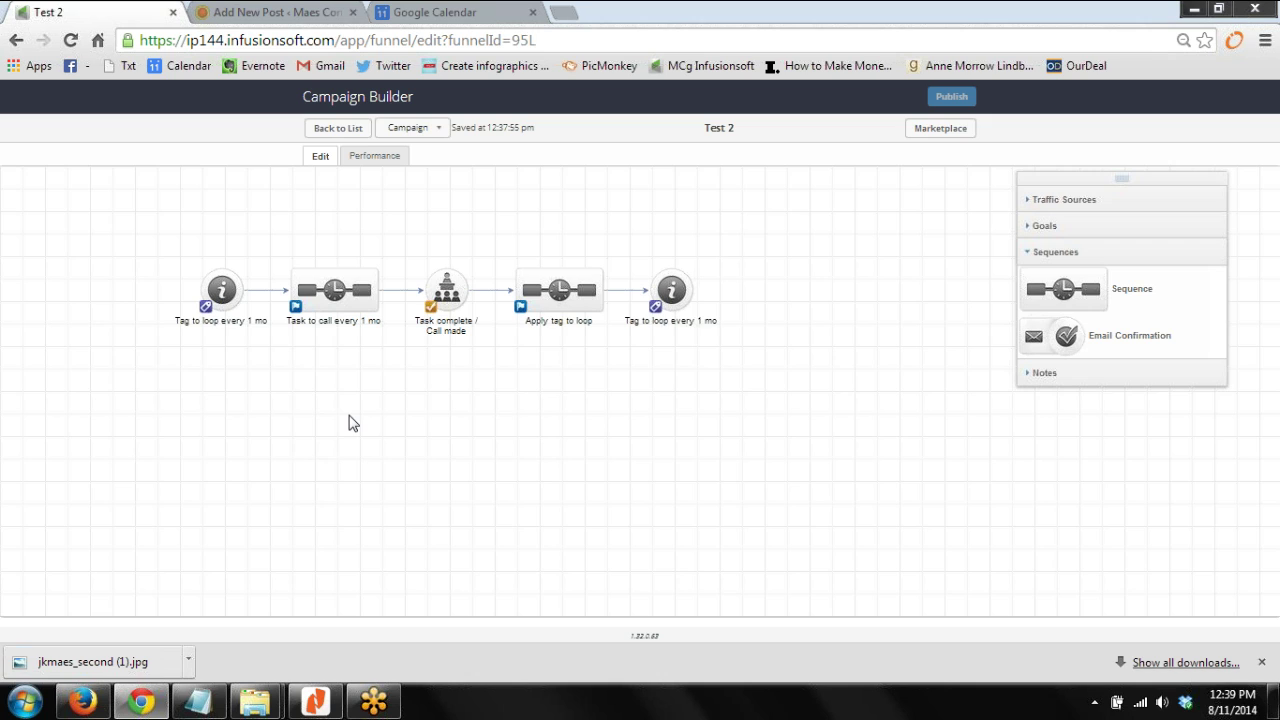
drag(138, 229, 727, 395)
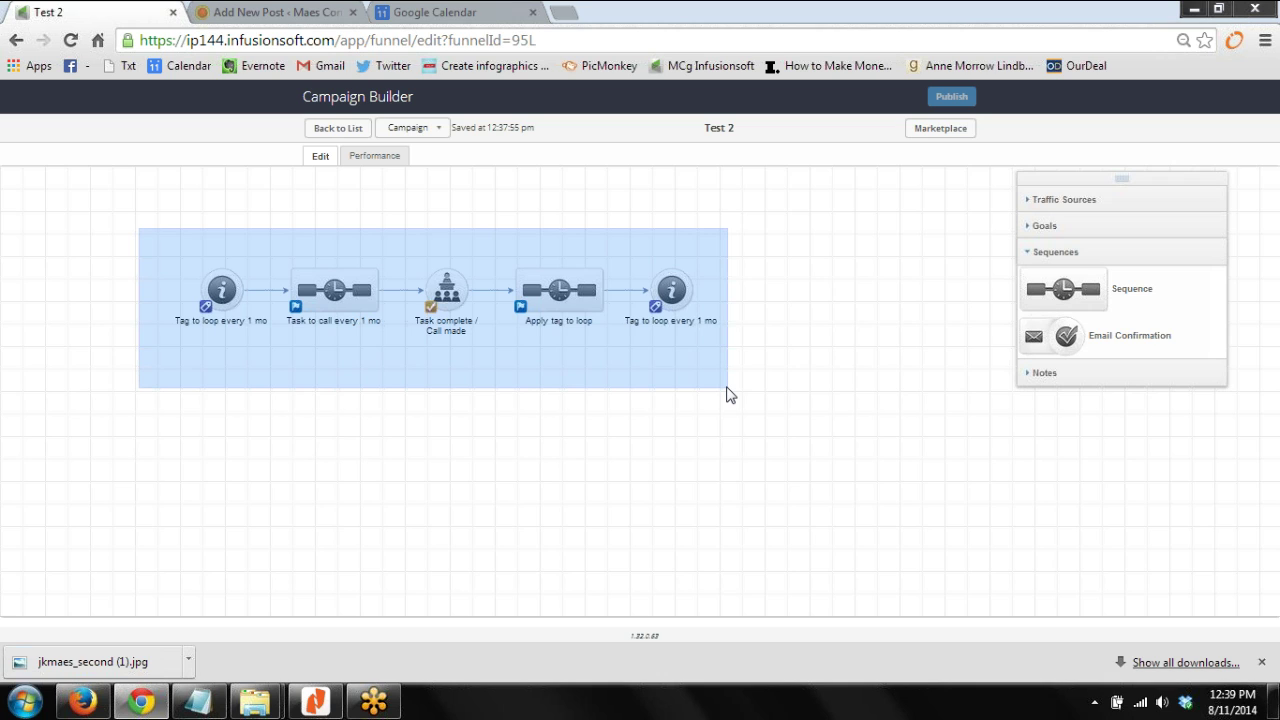
drag(727, 395, 727, 395)
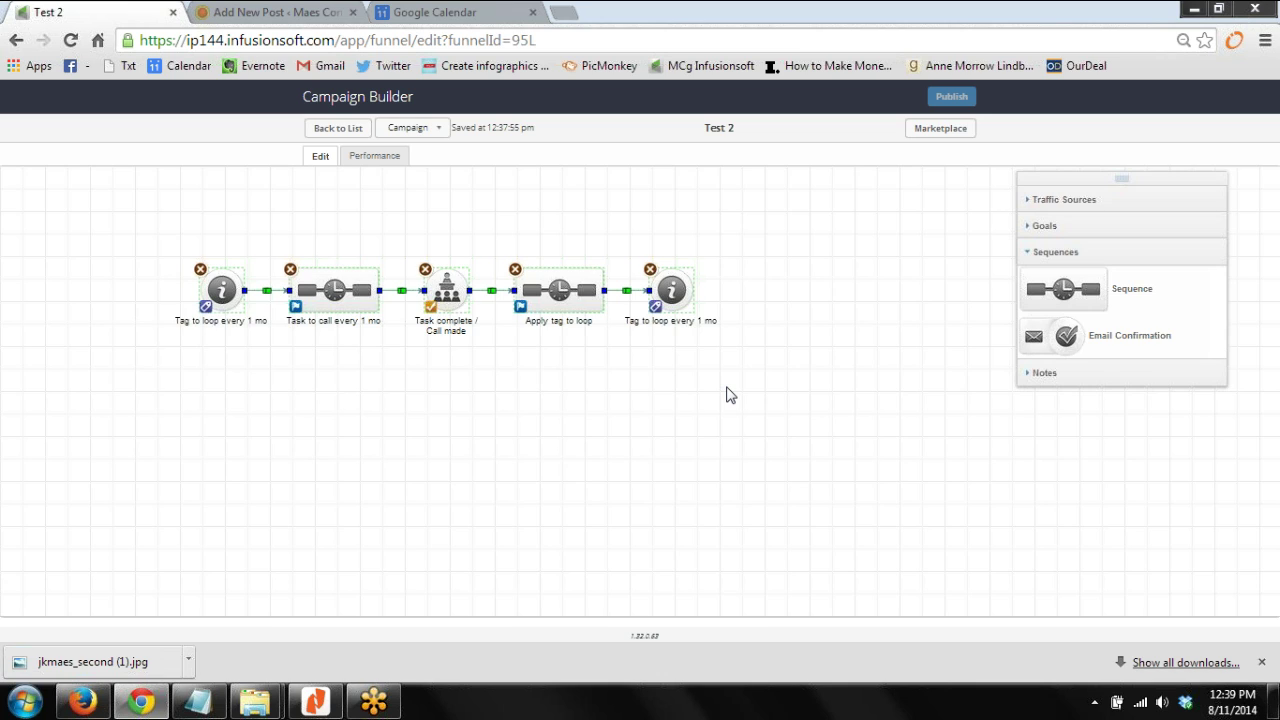
click(727, 395)
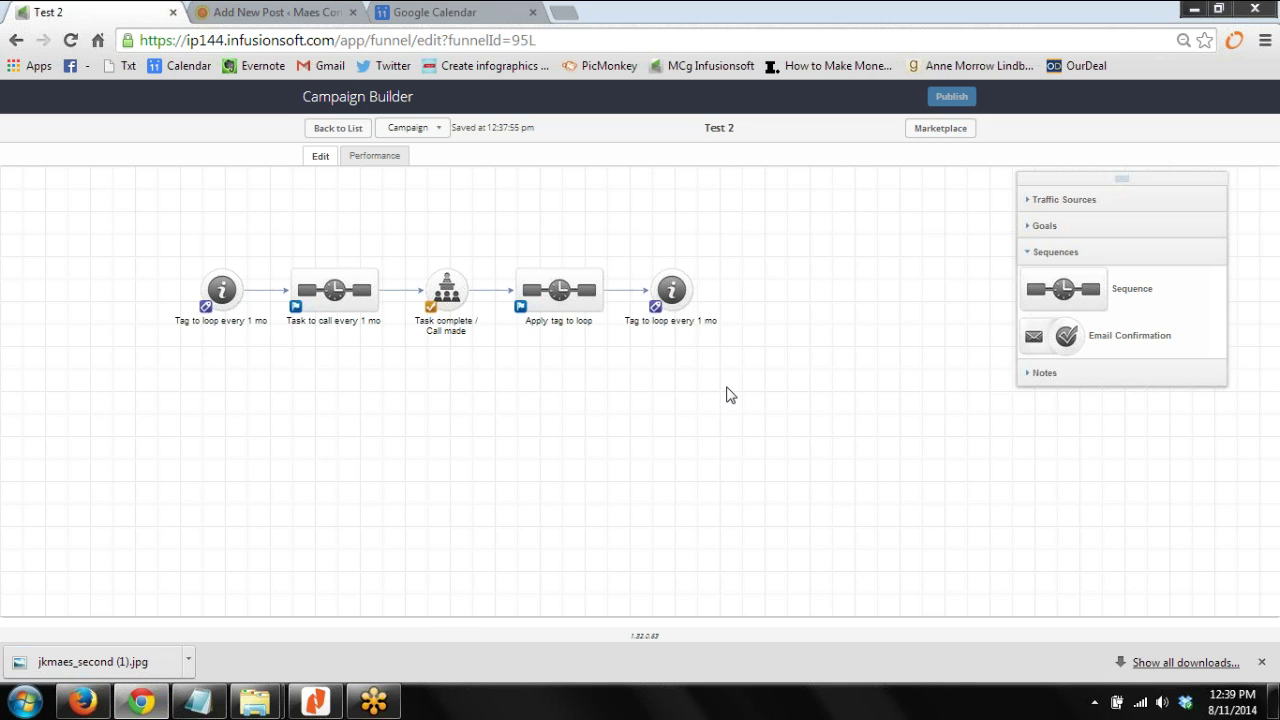
- Confirm the first Tag to loop every 1 mo goal triggers on looptest and save it
mouse_move(222, 293)
double_click(221, 292)
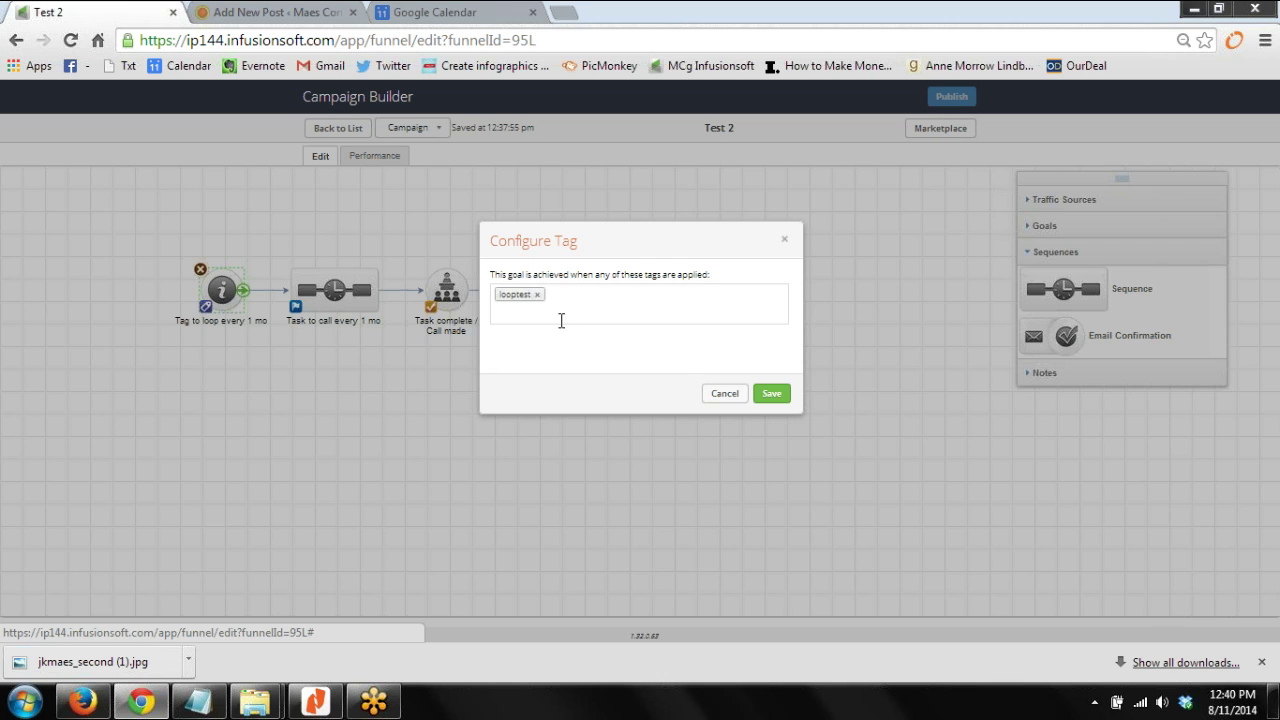
click(786, 397)
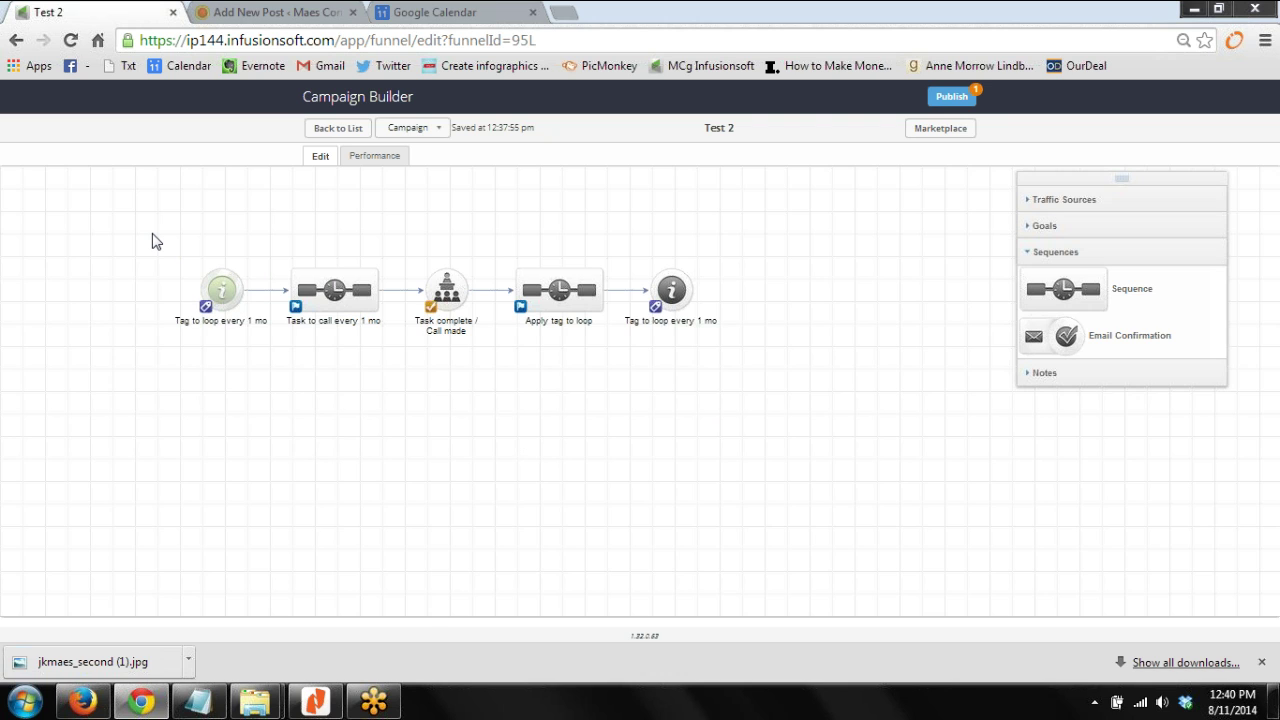
- In the Task to call every 1 mo sequence, set Remove 1 tag to remove looptest
double_click(325, 302)
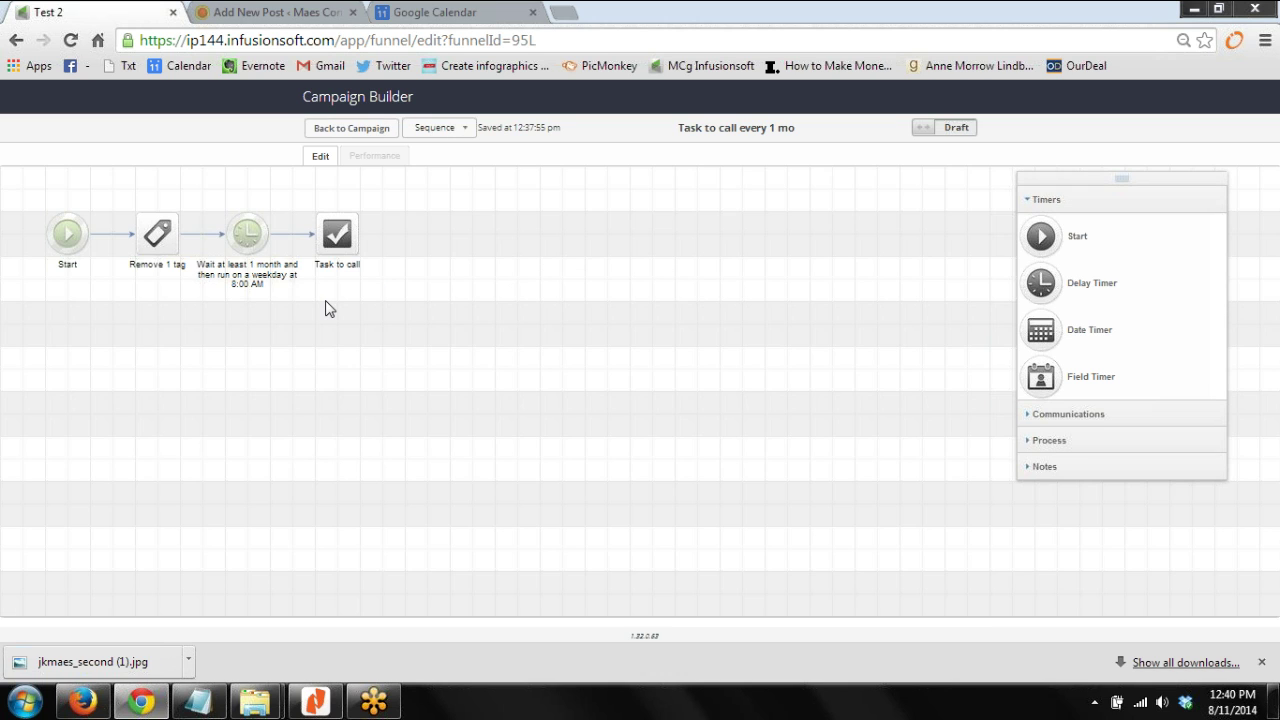
double_click(155, 235)
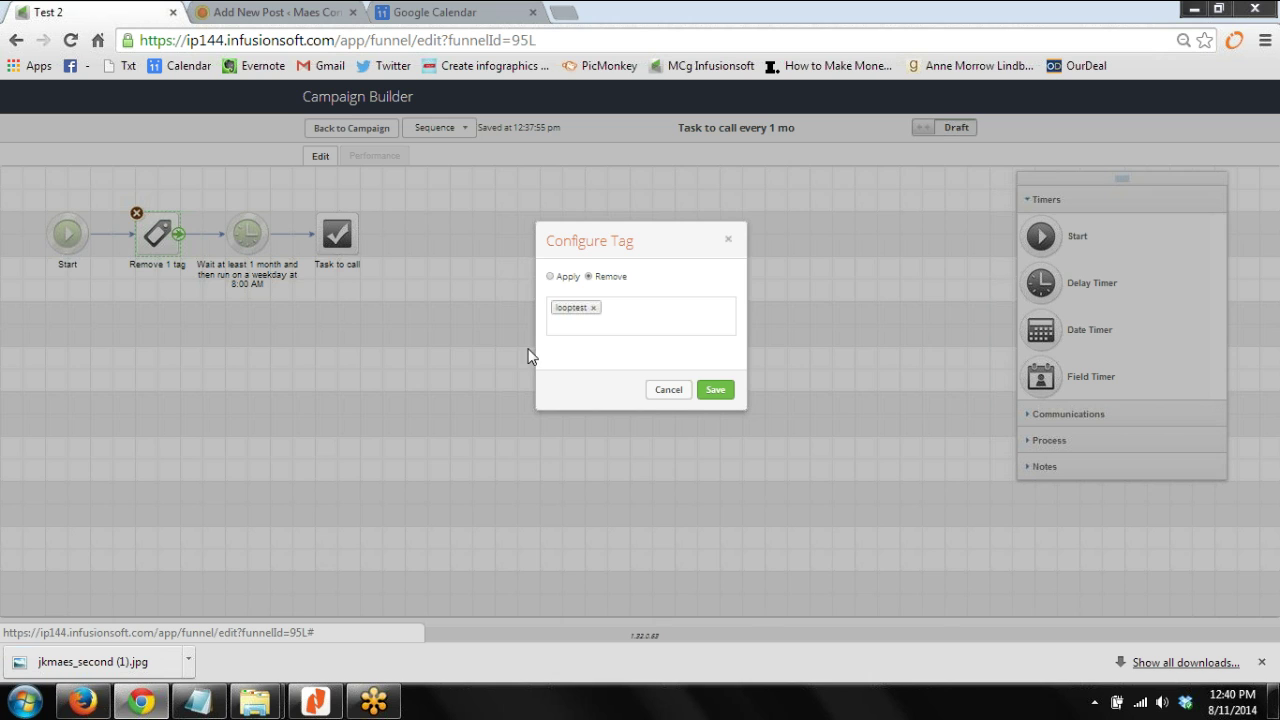
click(714, 390)
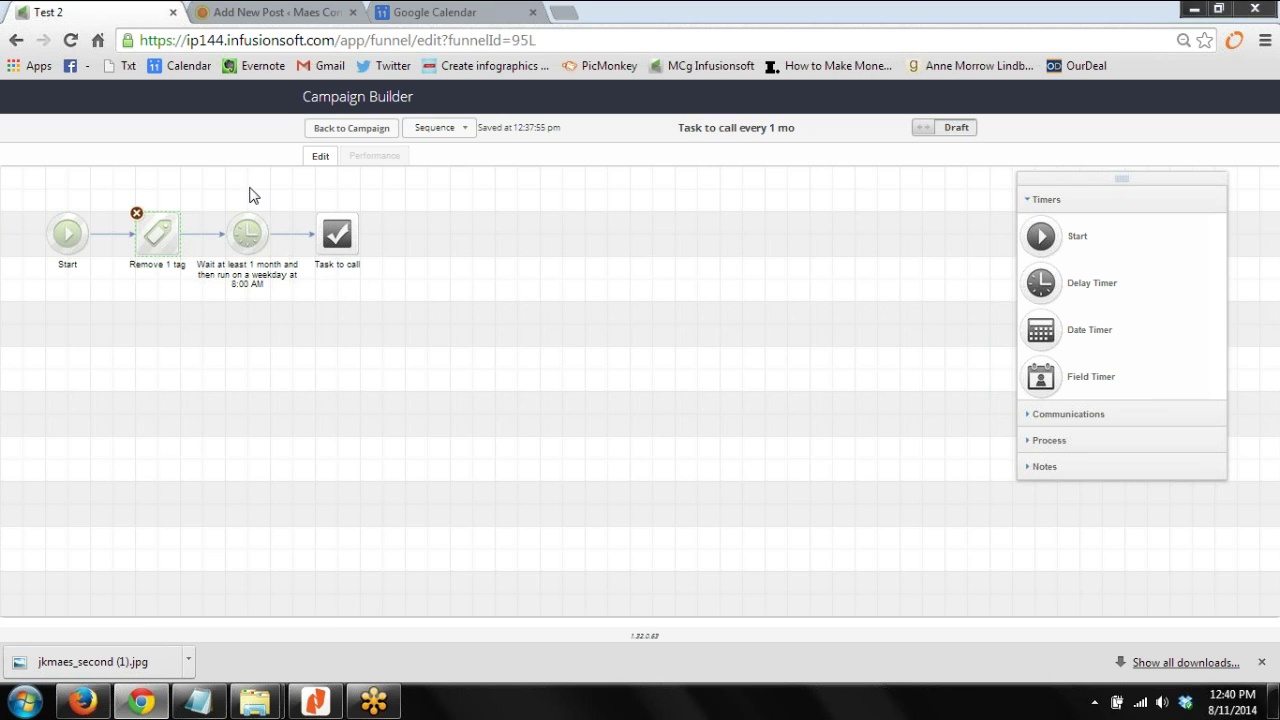
drag(200, 192, 282, 316)
- Mark the 'Test task task' call task Ready, then switch the monthly call sequence from Draft to Ready
double_click(341, 252)
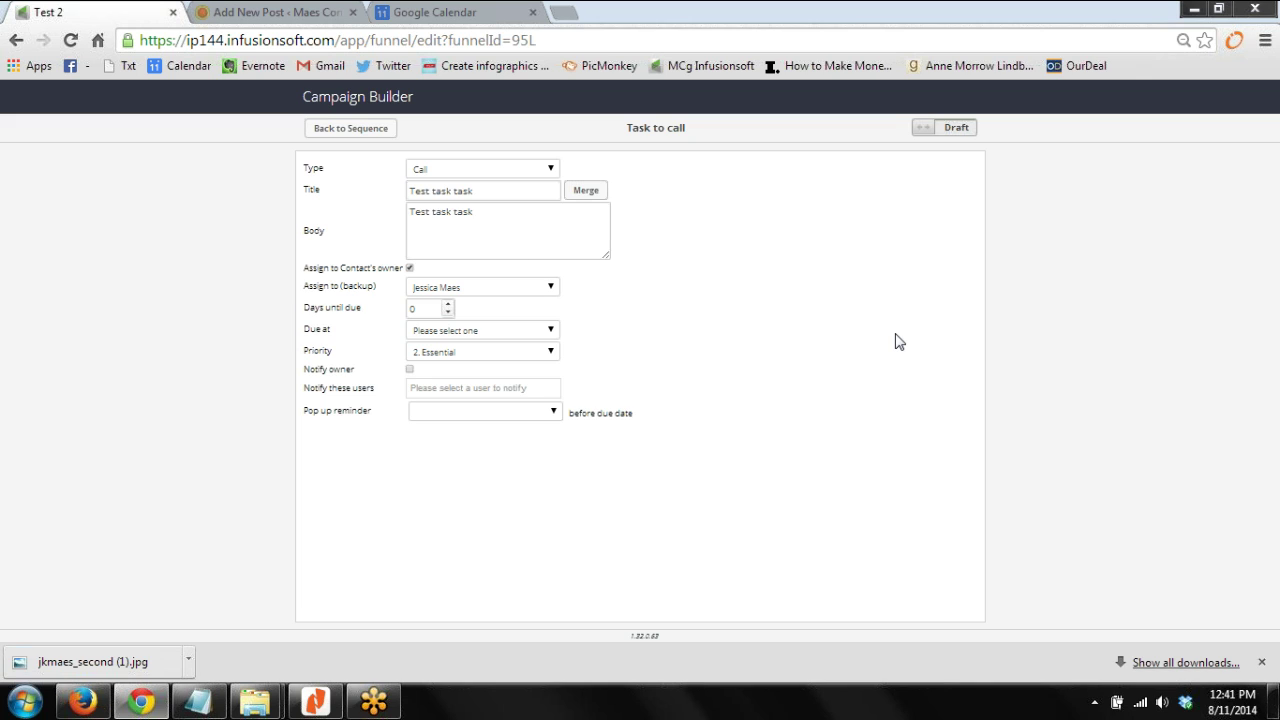
click(925, 129)
click(316, 133)
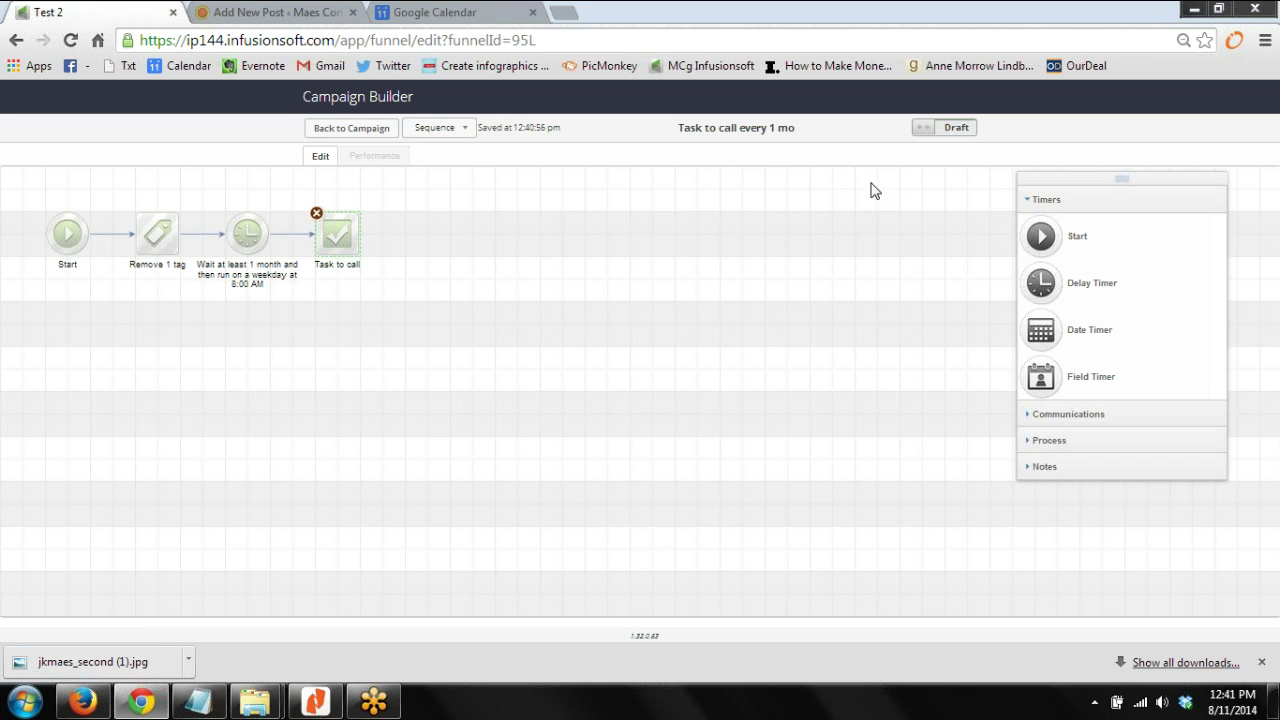
click(927, 130)
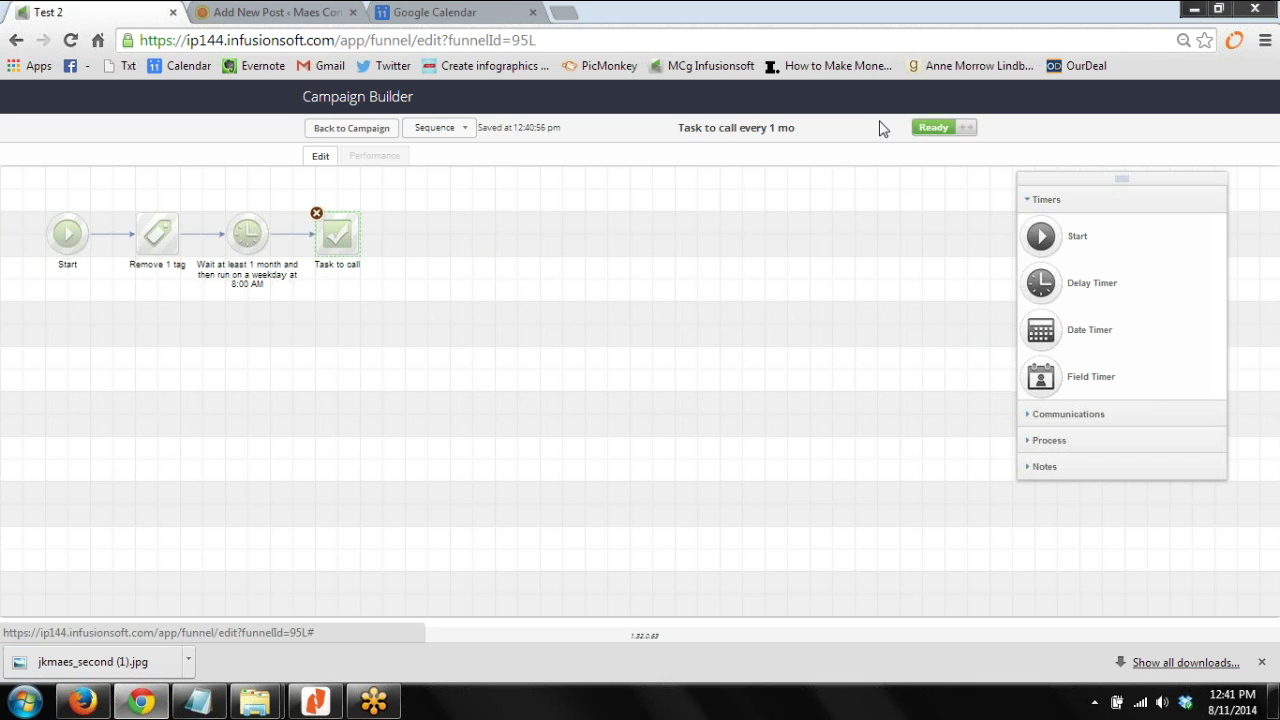
- Set the Task complete / Call made goal to fire when Task to call is completed
click(375, 129)
mouse_move(449, 296)
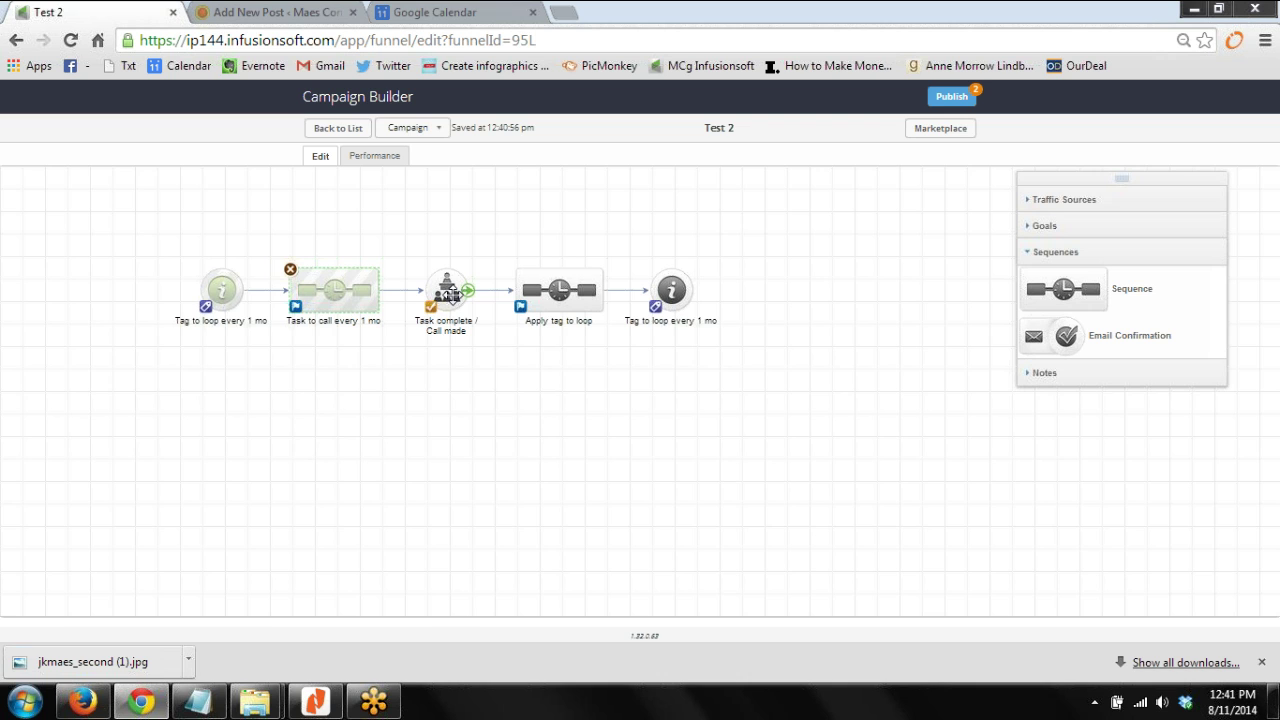
double_click(449, 296)
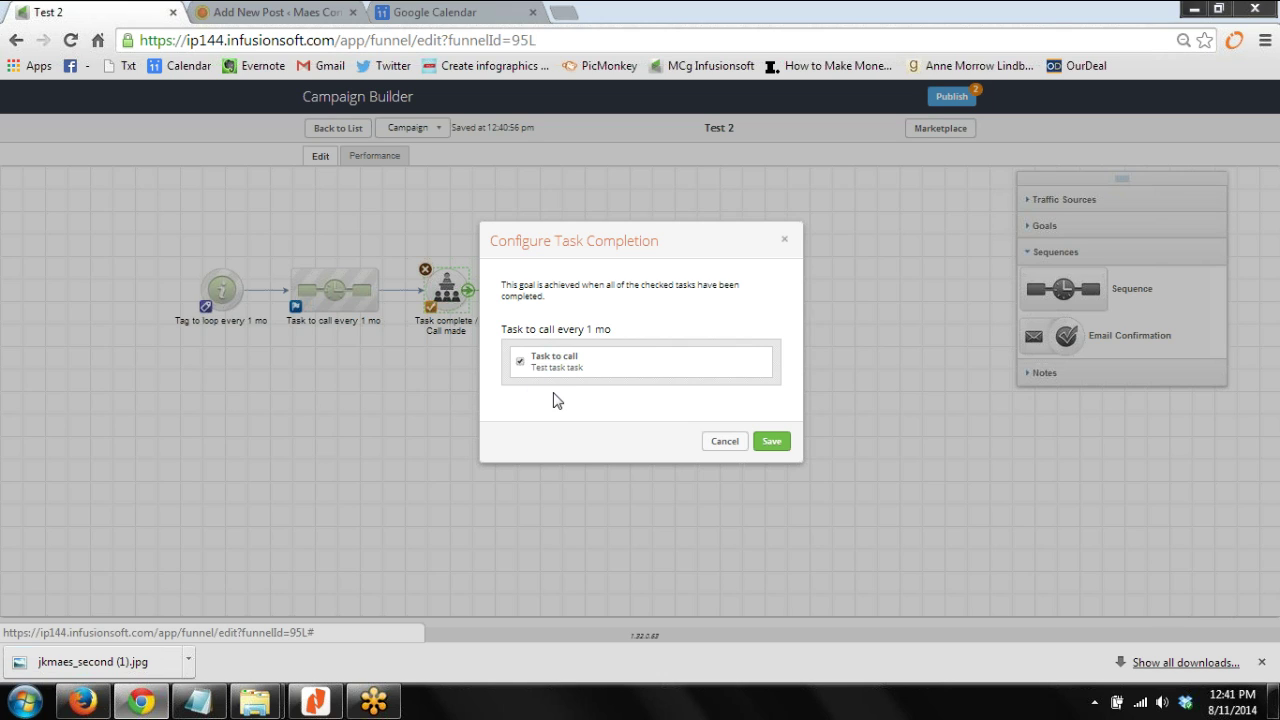
click(771, 446)
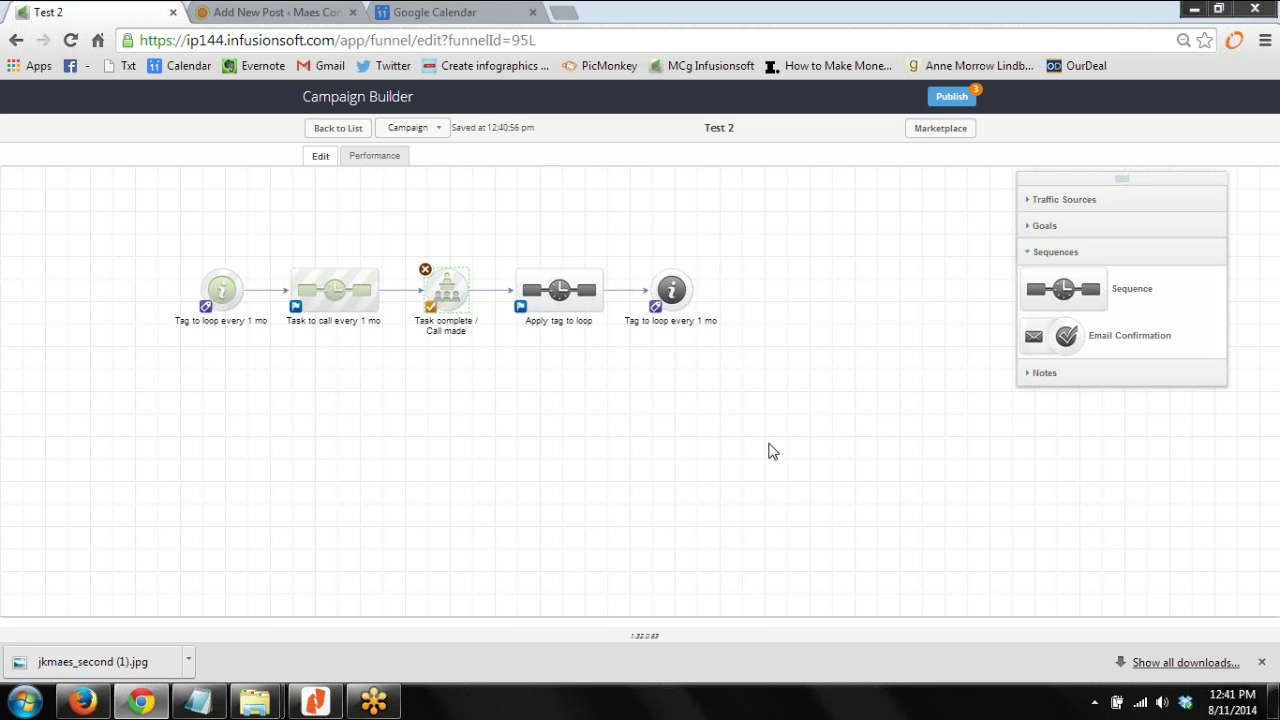
- Move Apply 1 tag near Start, set it to apply looptest, and mark Apply tag to loop Ready
click(572, 411)
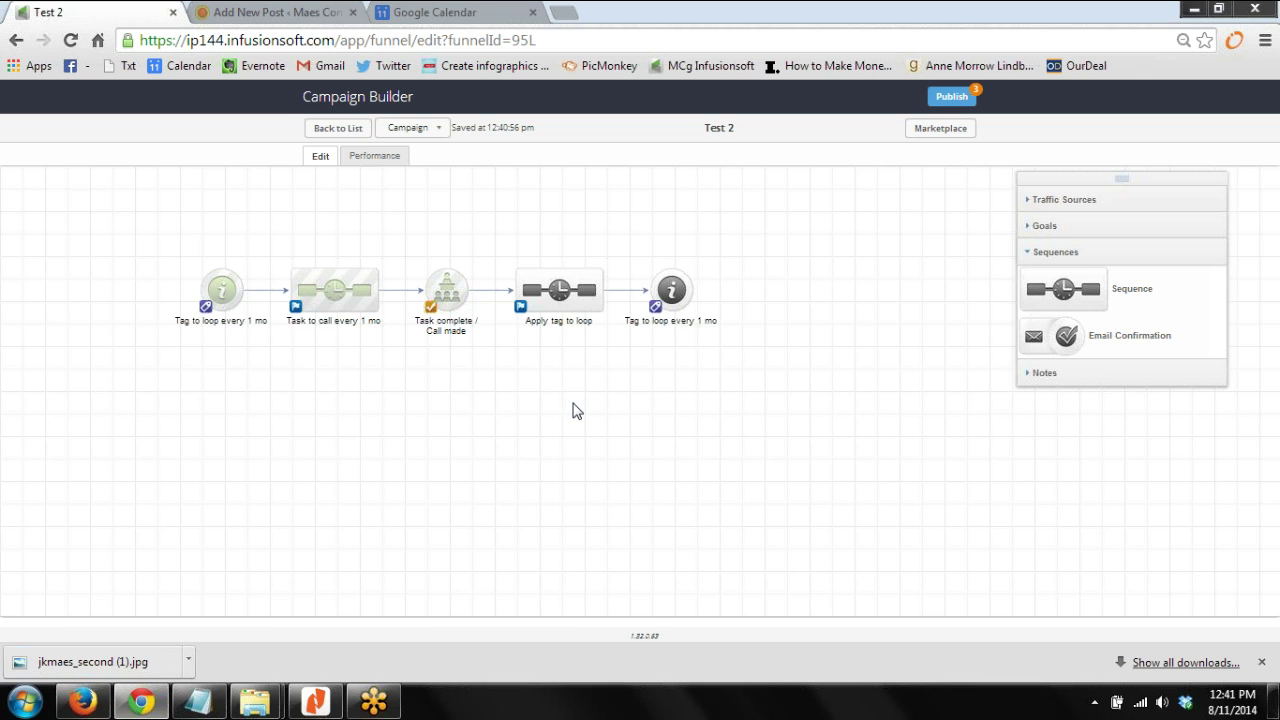
double_click(566, 305)
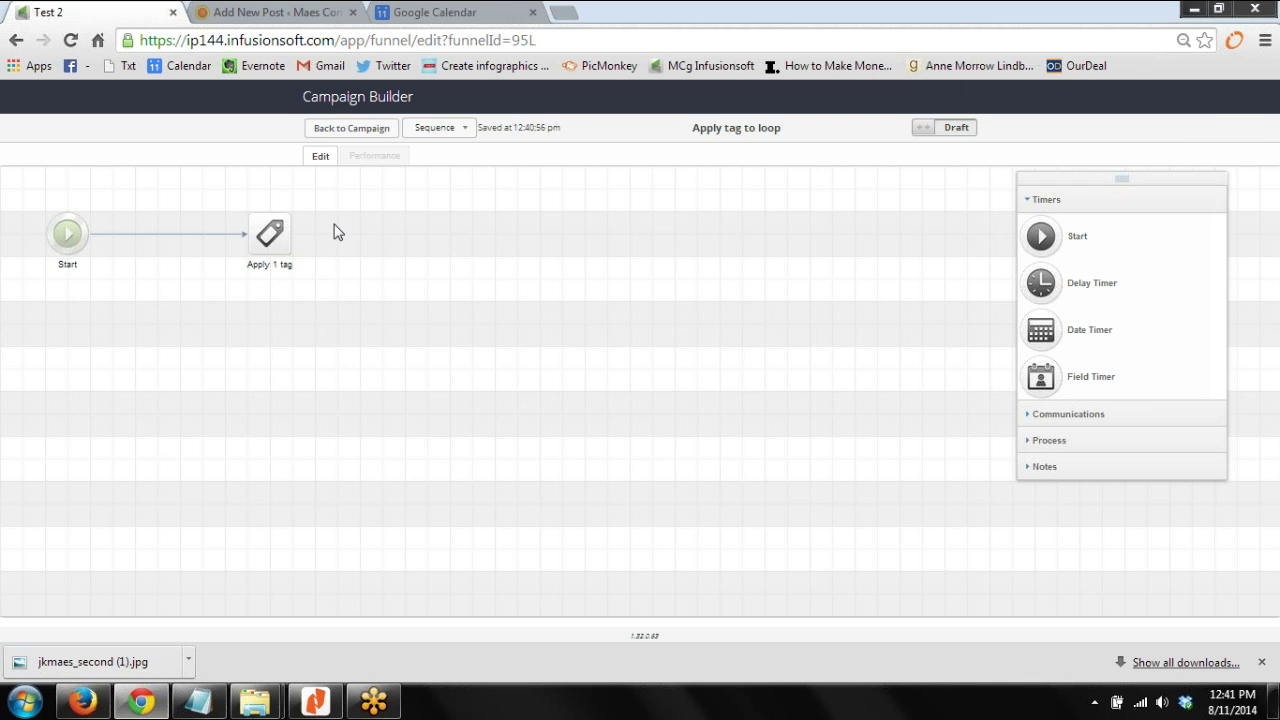
drag(265, 232, 180, 235)
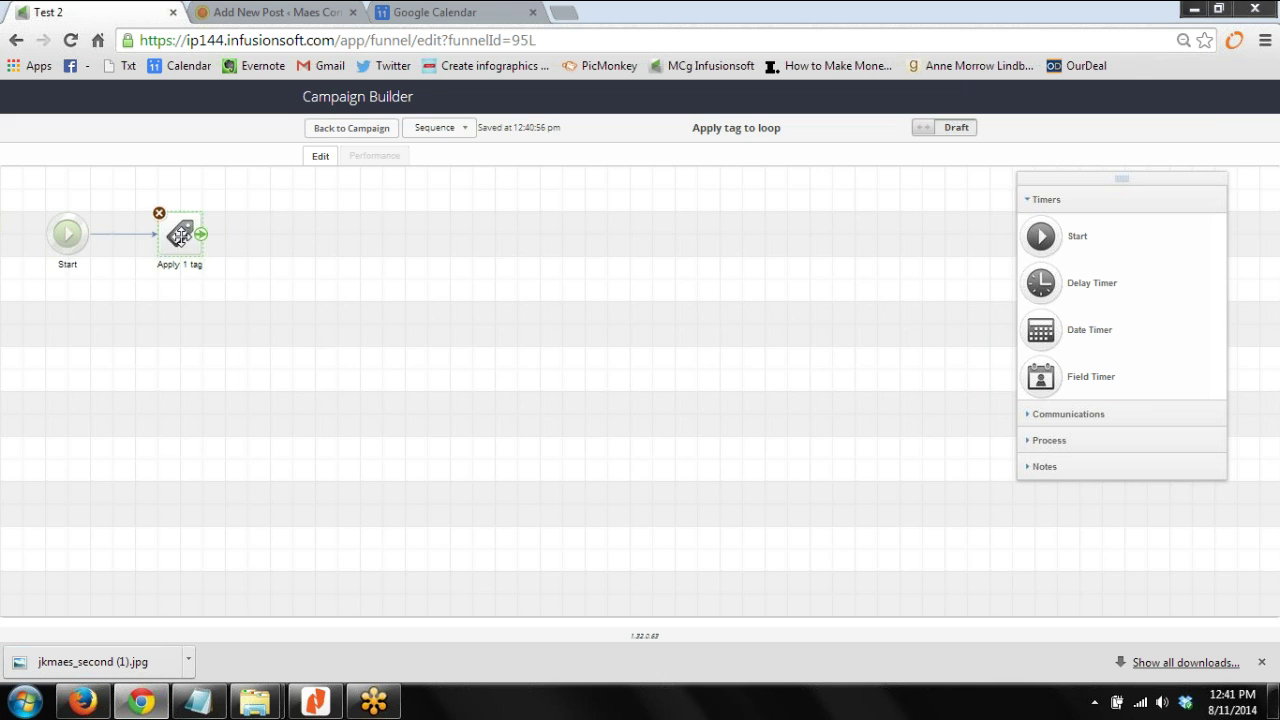
double_click(180, 235)
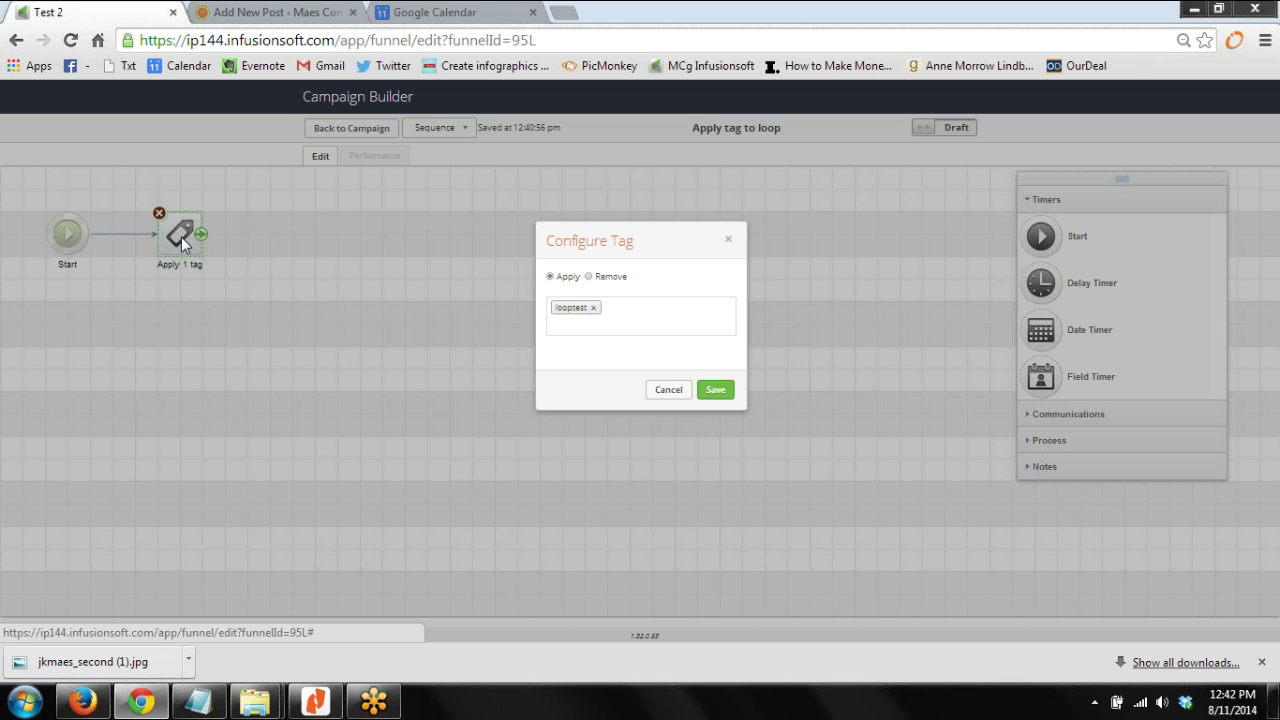
click(718, 391)
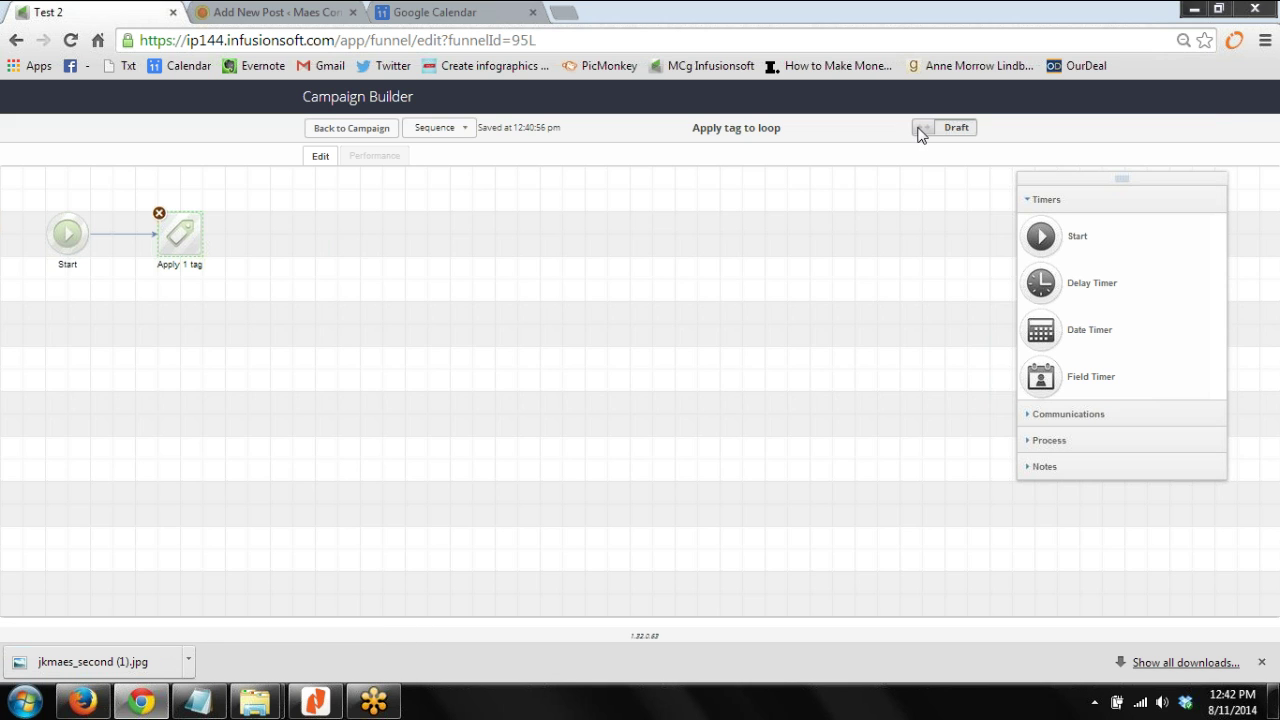
click(921, 135)
- Confirm the final Tag to loop every 1 mo goal triggers on looptest and save it
click(377, 131)
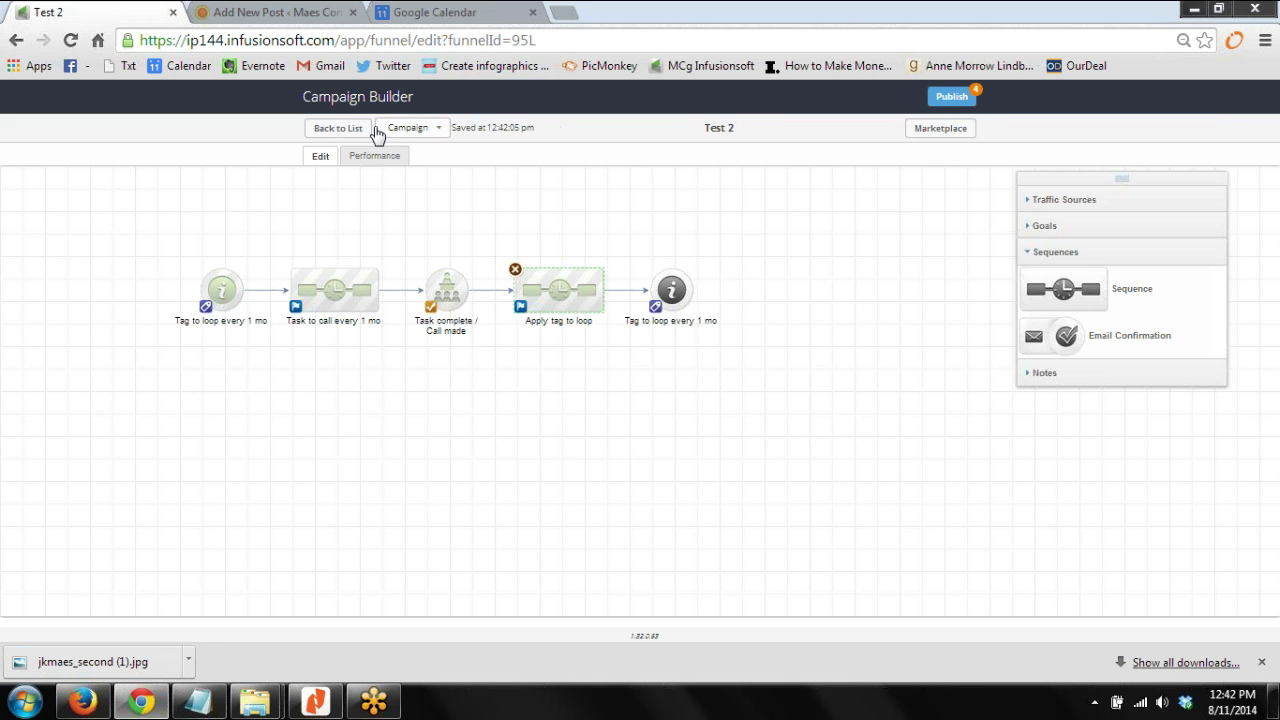
double_click(677, 289)
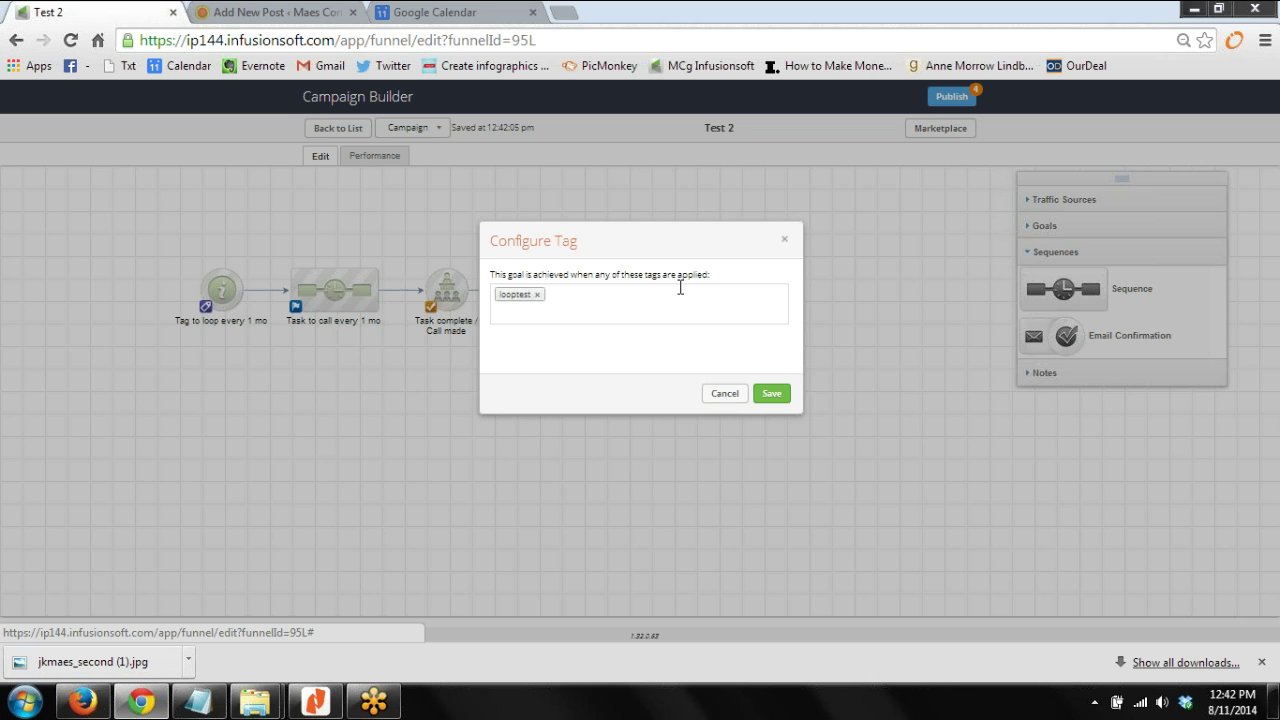
click(775, 394)
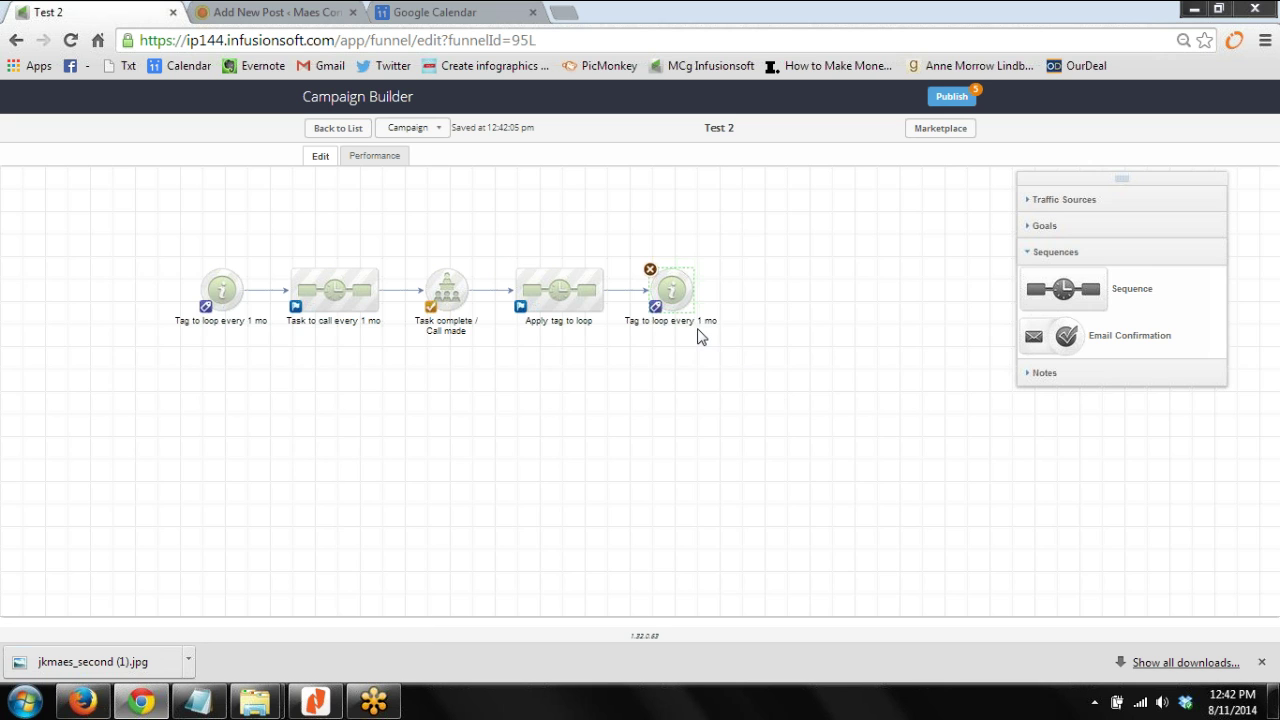
- Box-select the first Tag to loop every 1 mo goal, then clear the selection
drag(622, 238, 750, 380)
drag(161, 246, 256, 362)
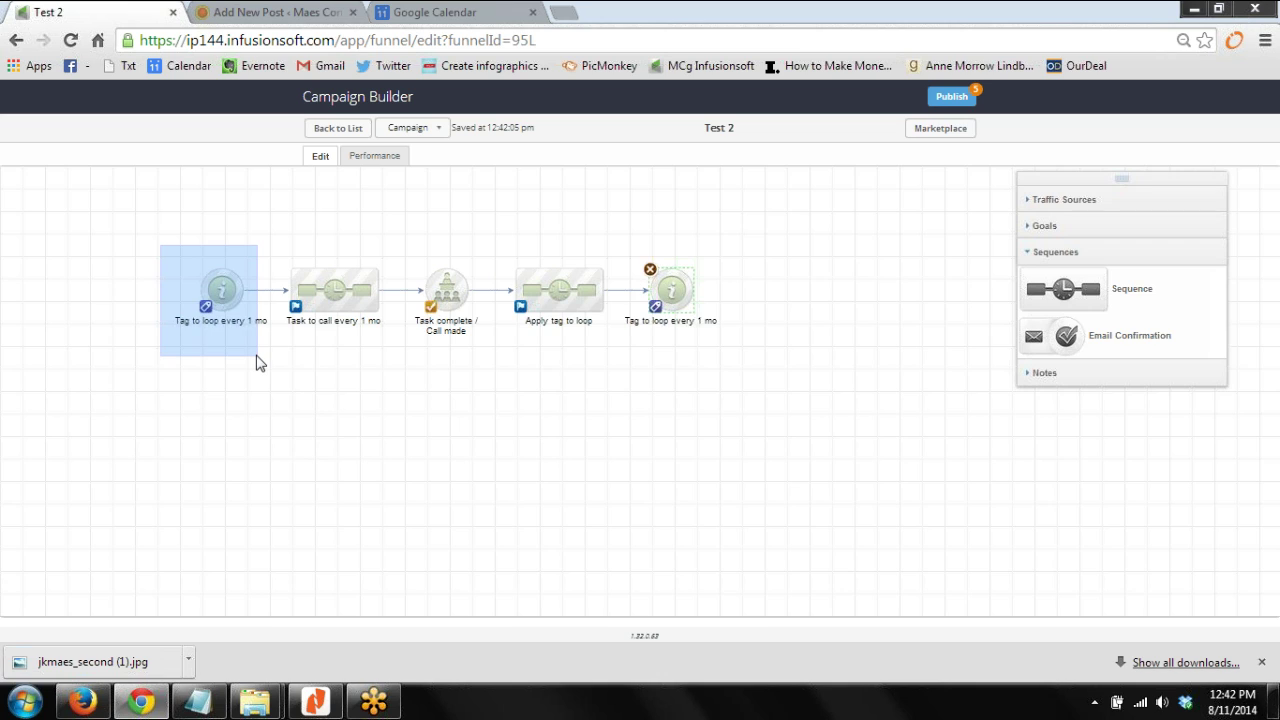
drag(256, 363, 256, 363)
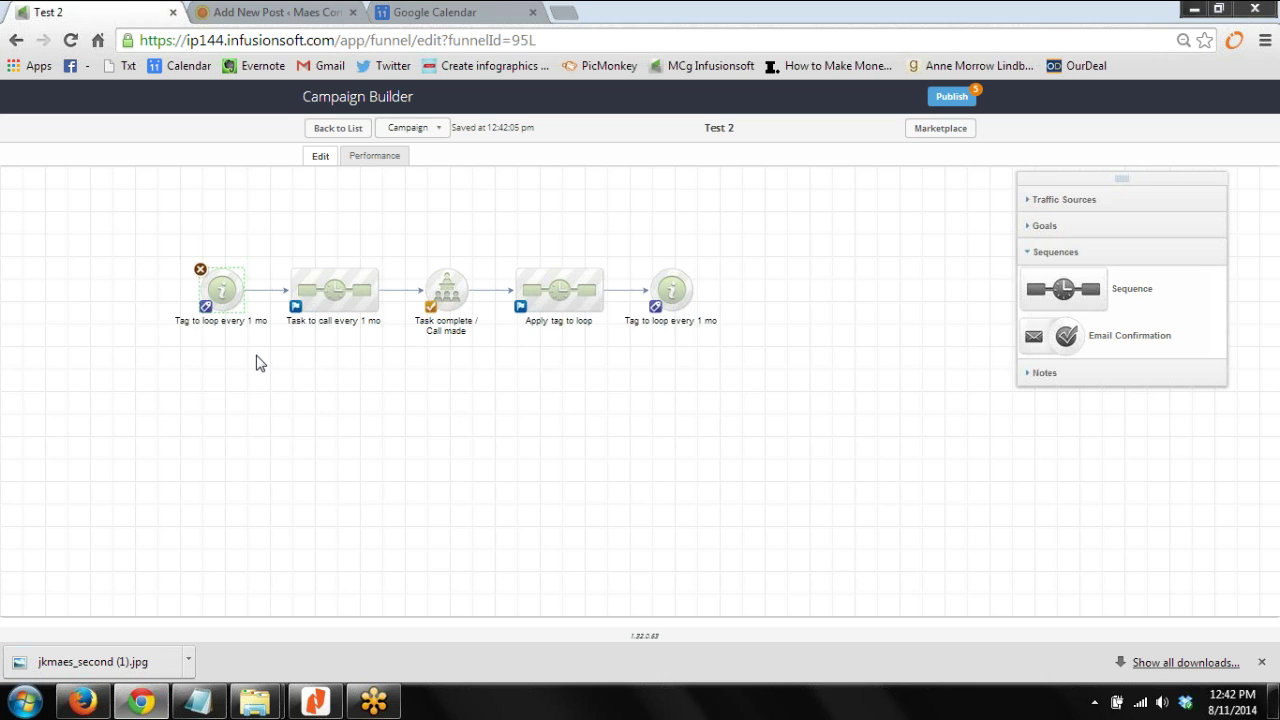
click(423, 450)
double_click(344, 306)
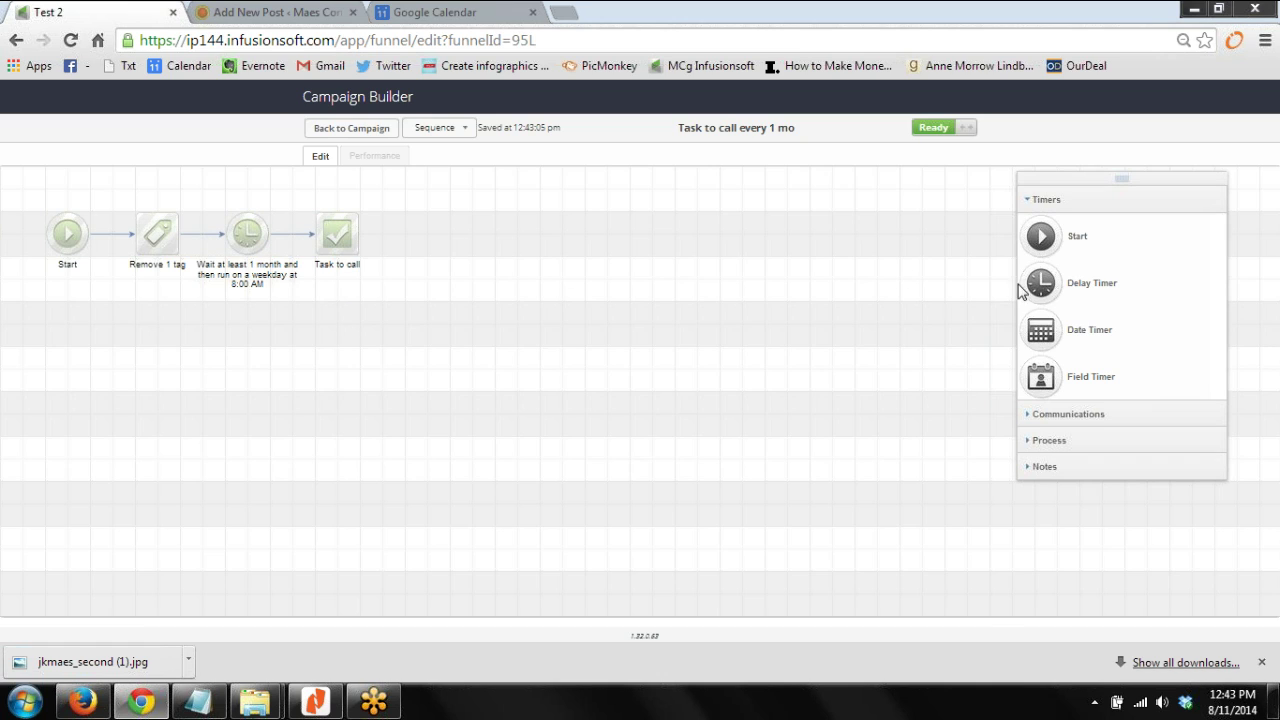
drag(203, 179, 443, 351)
click(460, 340)
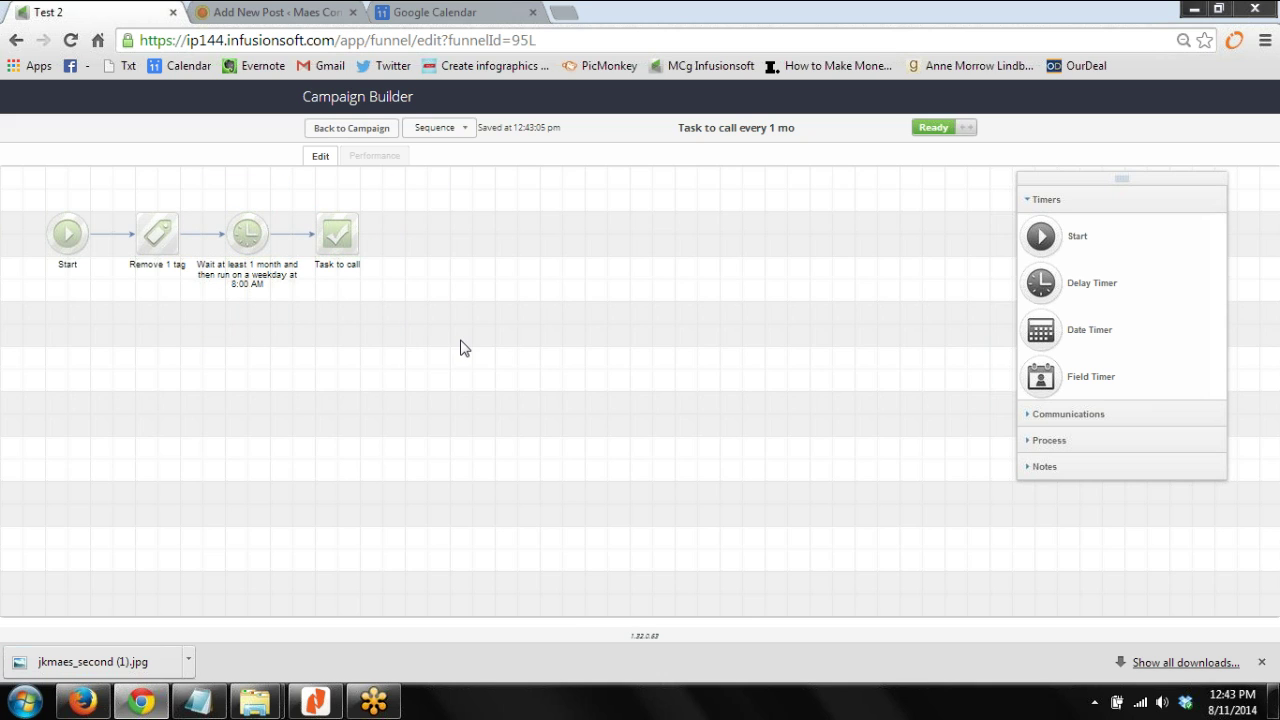
click(368, 130)
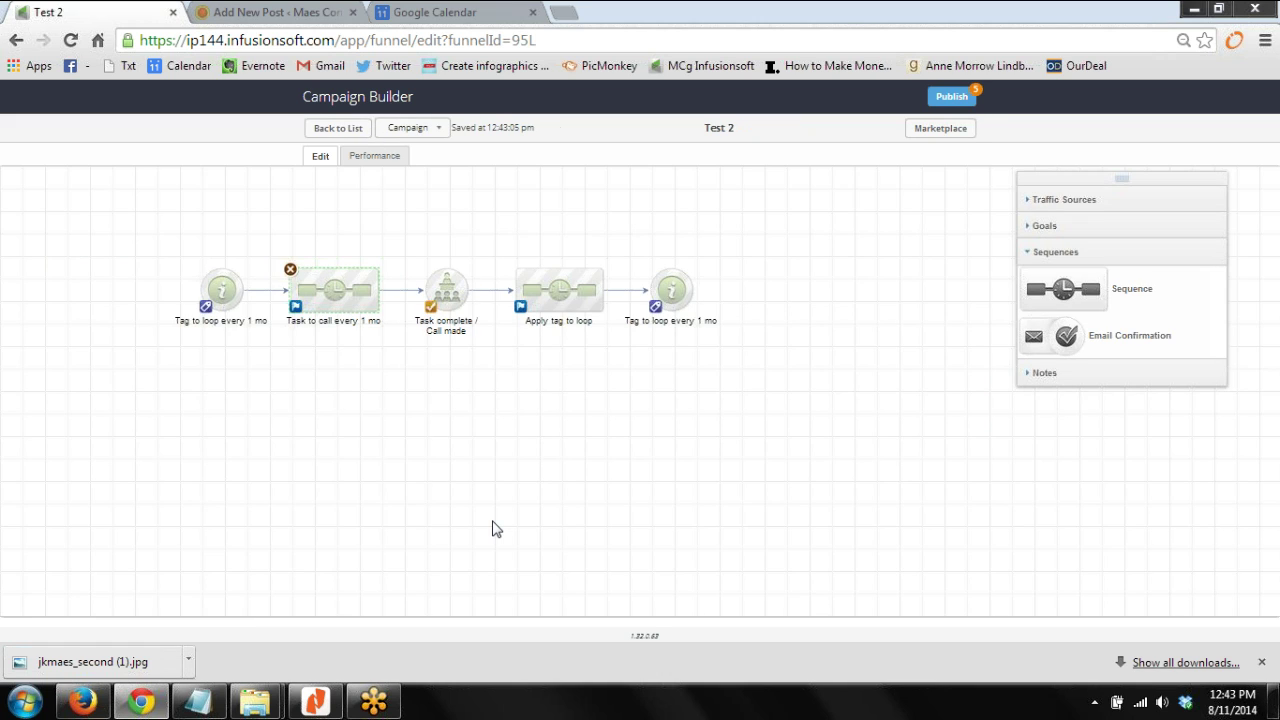